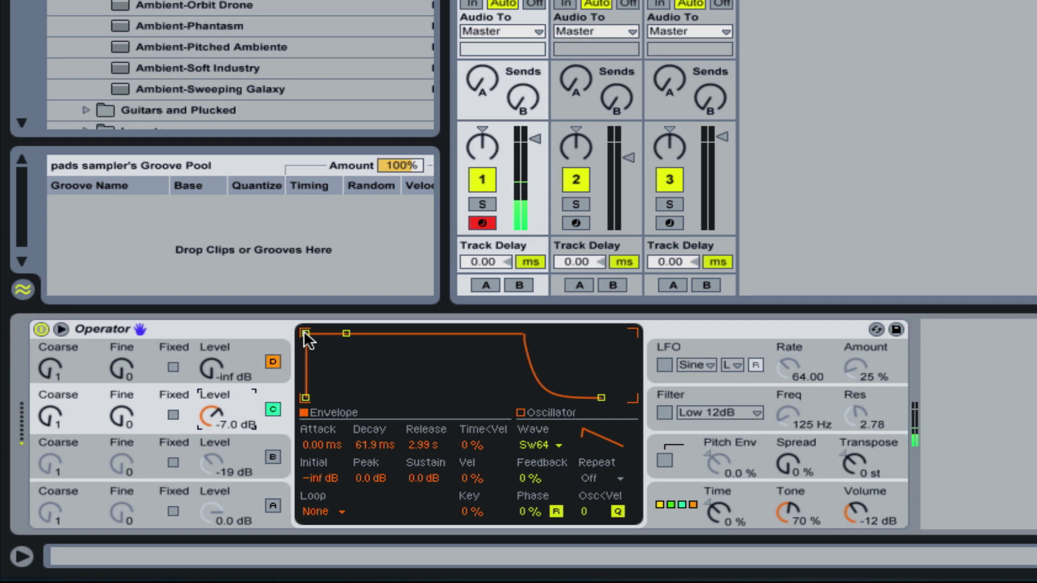
Stretch Operator's envelope attack out, then settle it at roughly 312 ms
left_click_drag(305, 333, 344, 333)
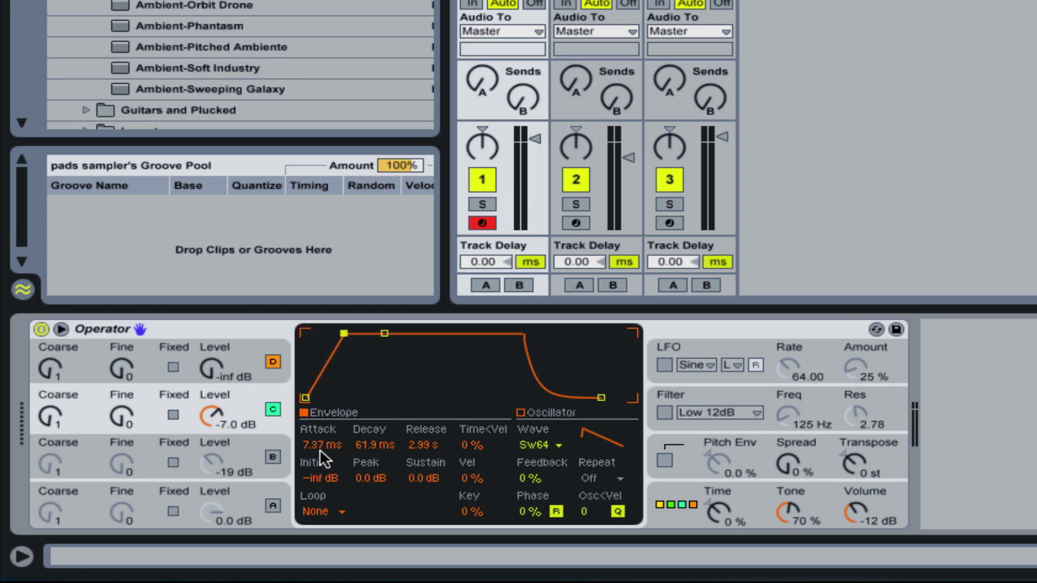
left_click_drag(319, 449, 325, 455)
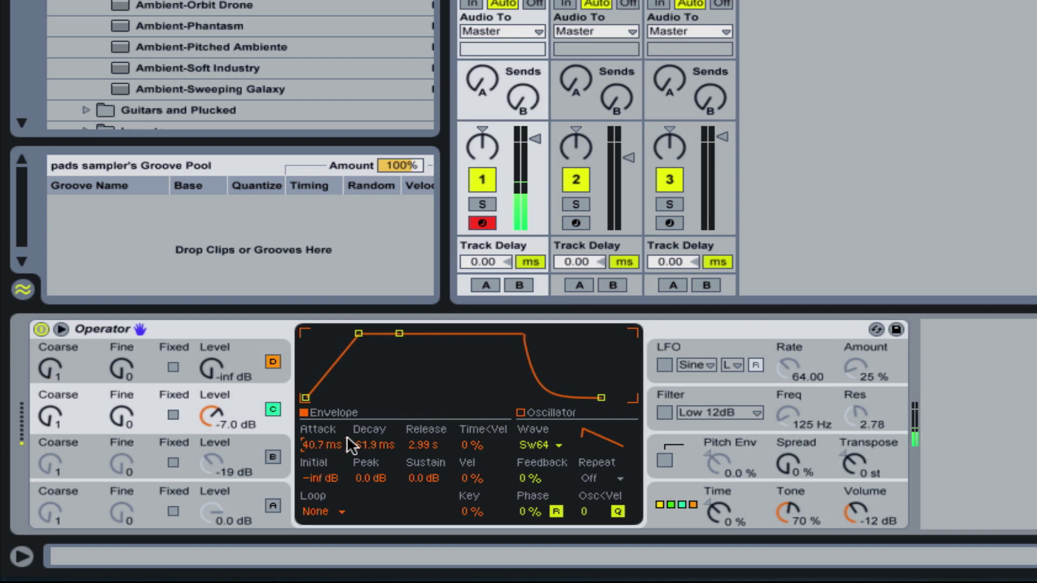
left_click_drag(359, 330, 393, 333)
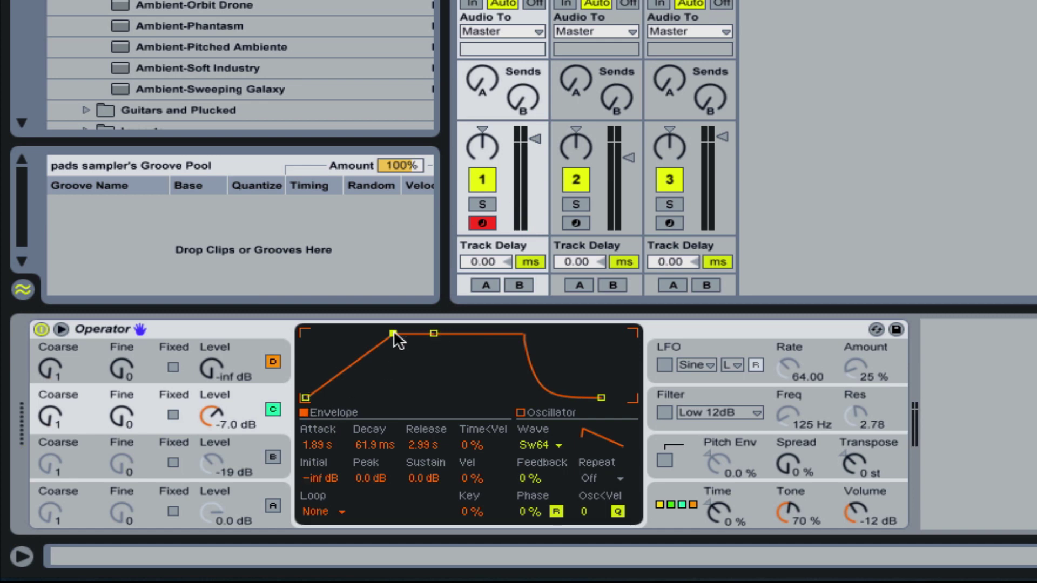
left_click_drag(394, 334, 364, 357)
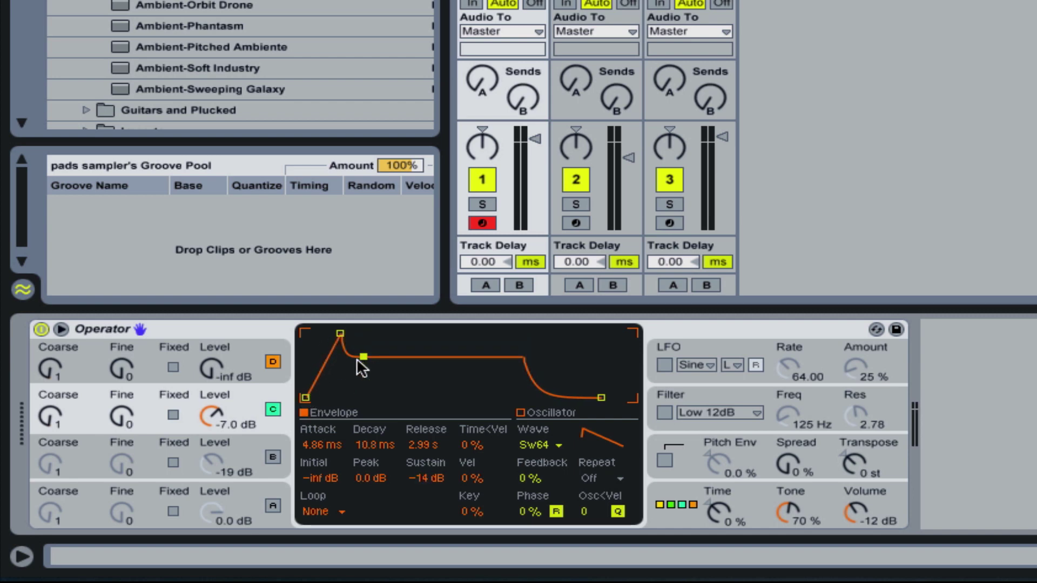
Move the decay/sustain breakpoint to a 33.1 ms decay and −22 dB sustain
left_click_drag(363, 356, 354, 379)
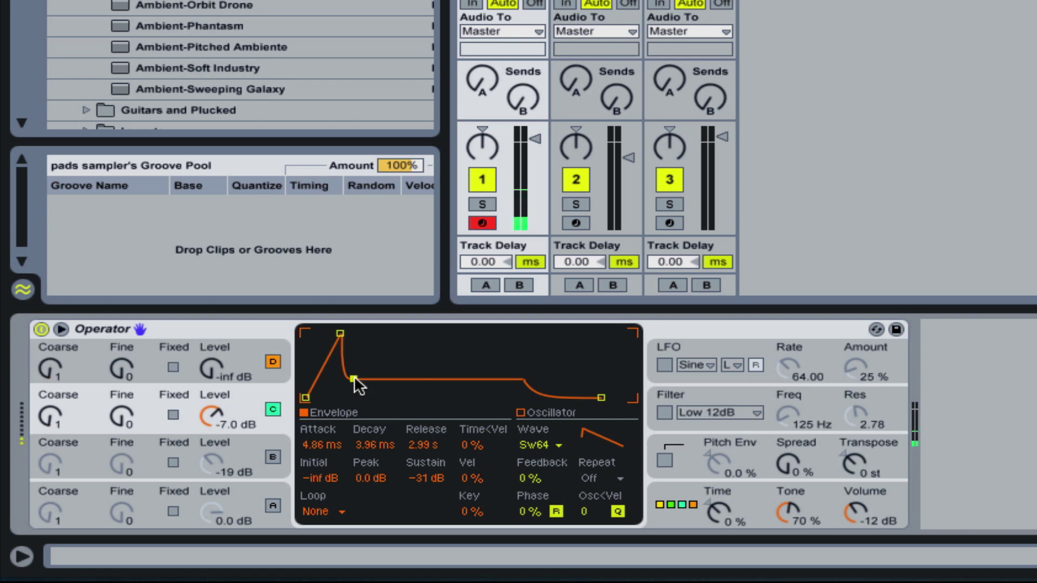
left_click_drag(354, 378, 355, 334)
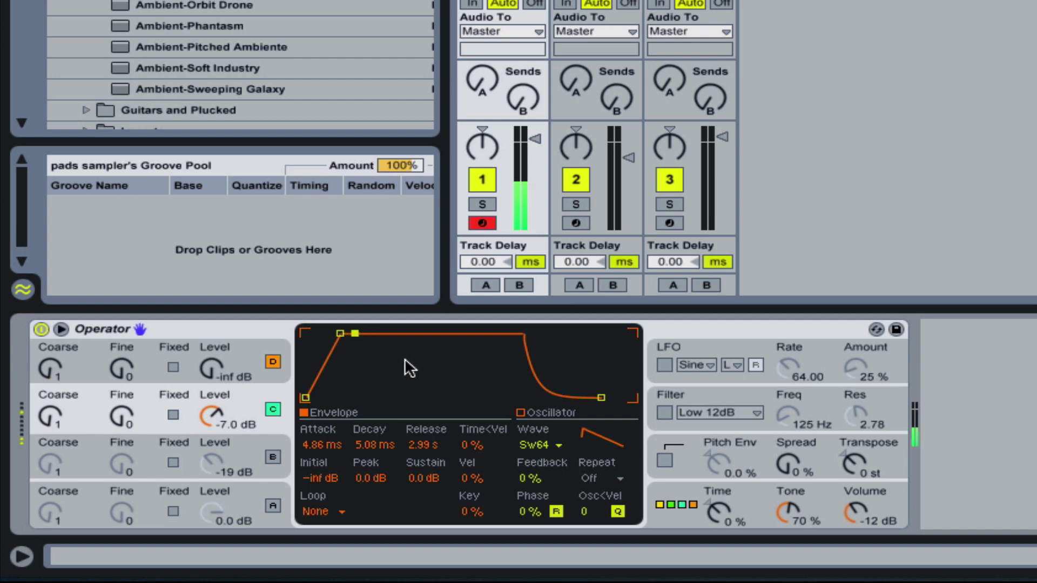
left_click_drag(355, 333, 385, 369)
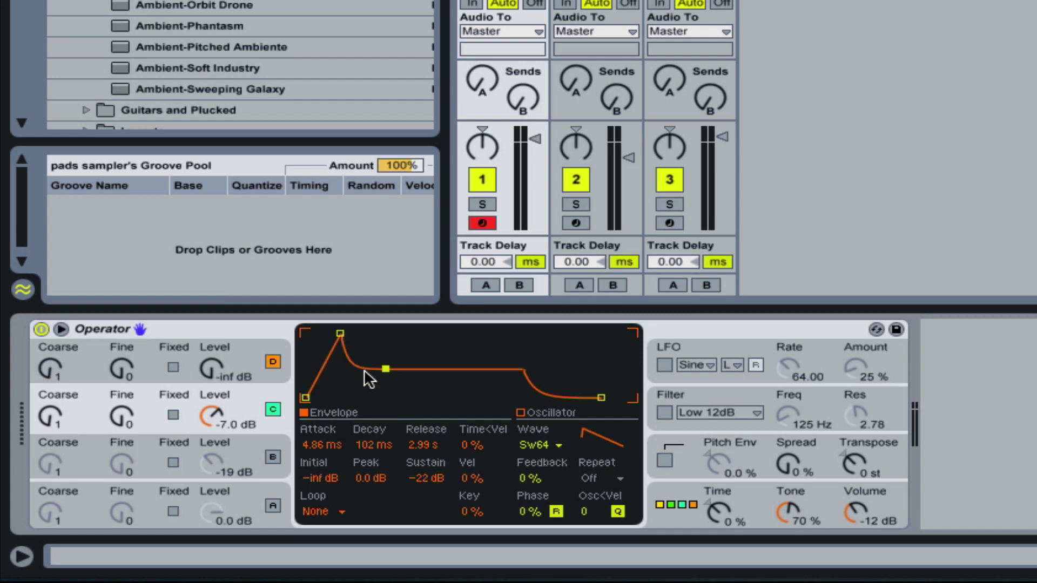
Reshape the decay/sustain breakpoint, ending at 54.6 ms decay with −10 dB sustain
left_click_drag(386, 368, 410, 370)
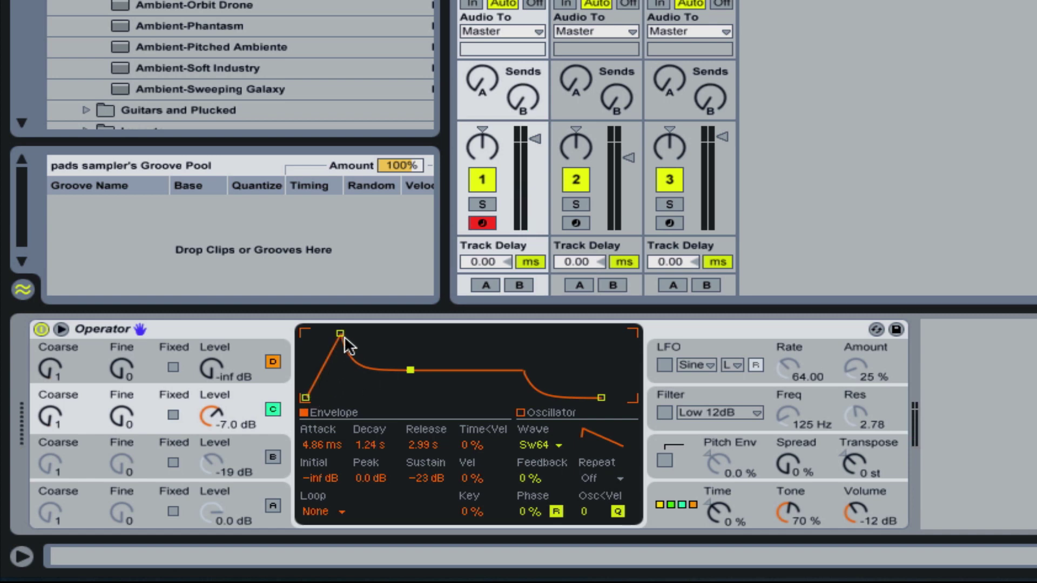
left_click_drag(412, 371, 425, 389)
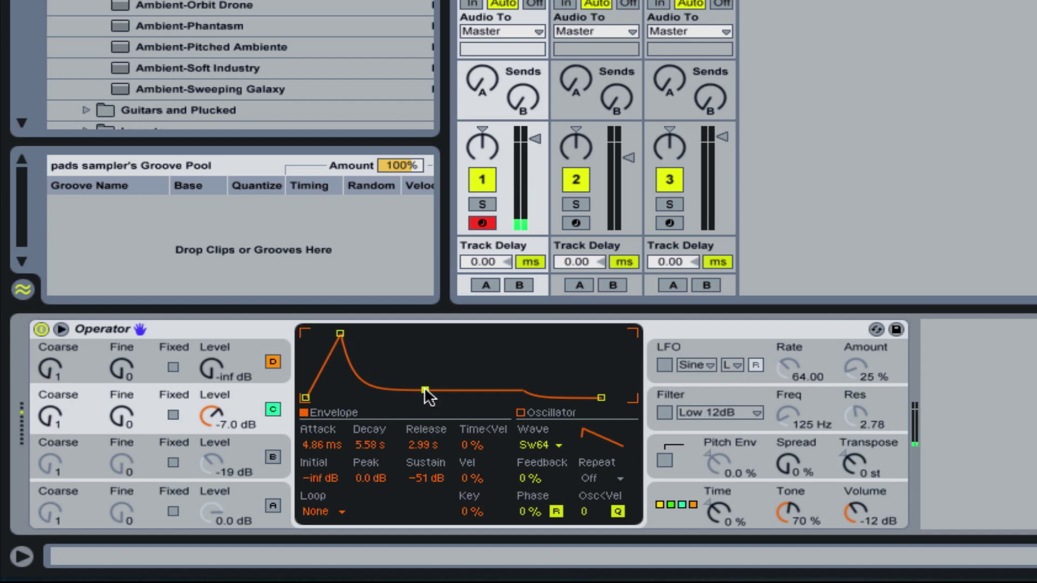
left_click_drag(425, 388, 380, 350)
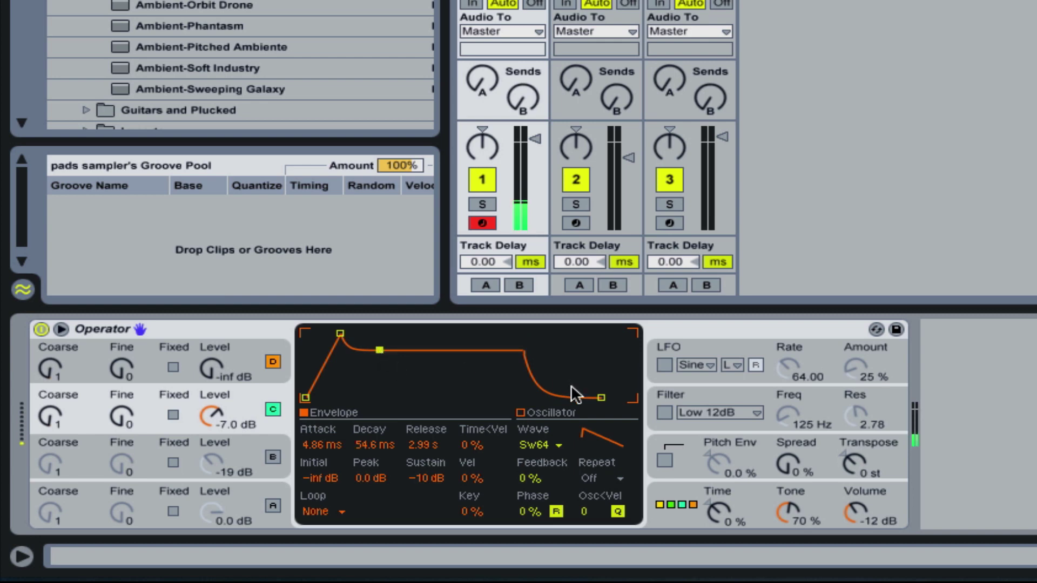
Pull the release in, then extend it back out to 2.05 s
left_click_drag(608, 401, 522, 398)
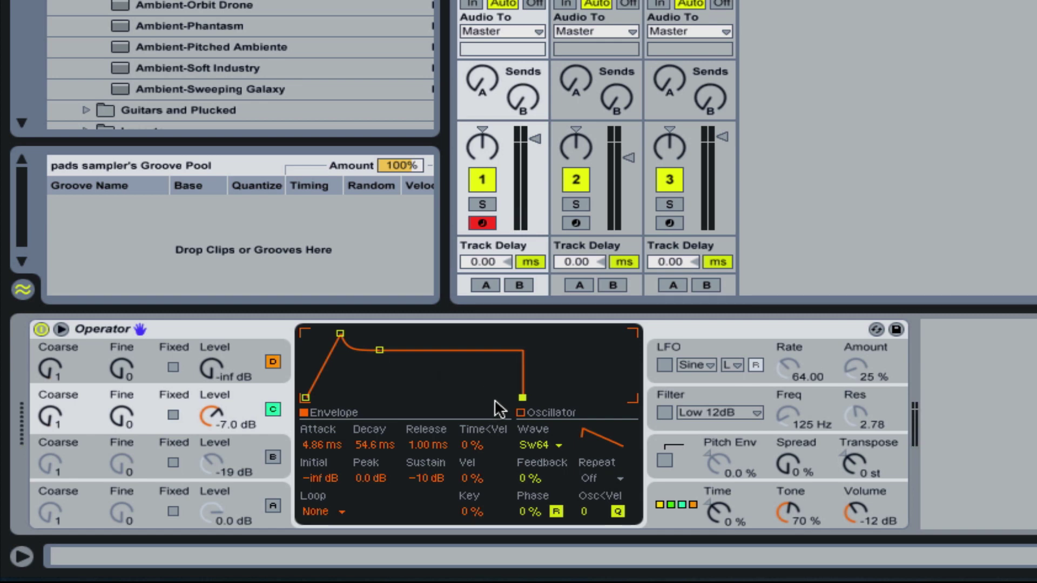
left_click_drag(523, 398, 597, 397)
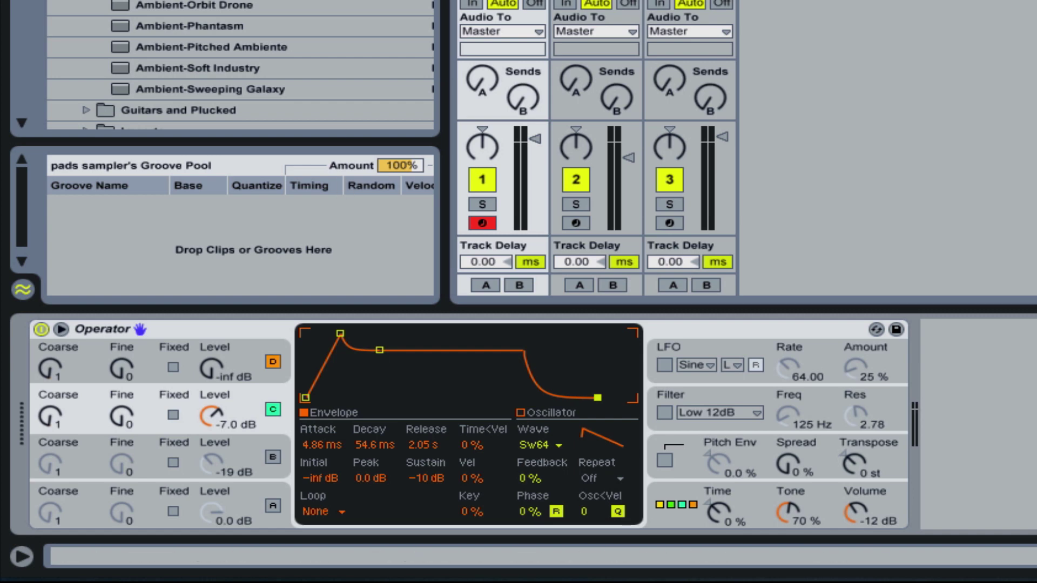
Arm track 2 and set Operator's filter to Low 12dB at 75.1 Hz
left_click(573, 222)
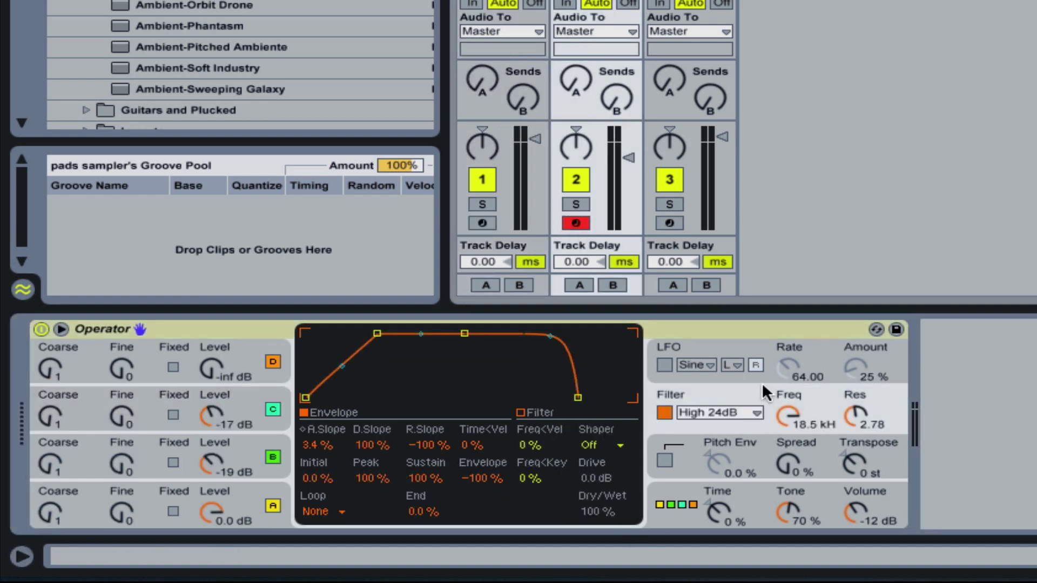
left_click(698, 412)
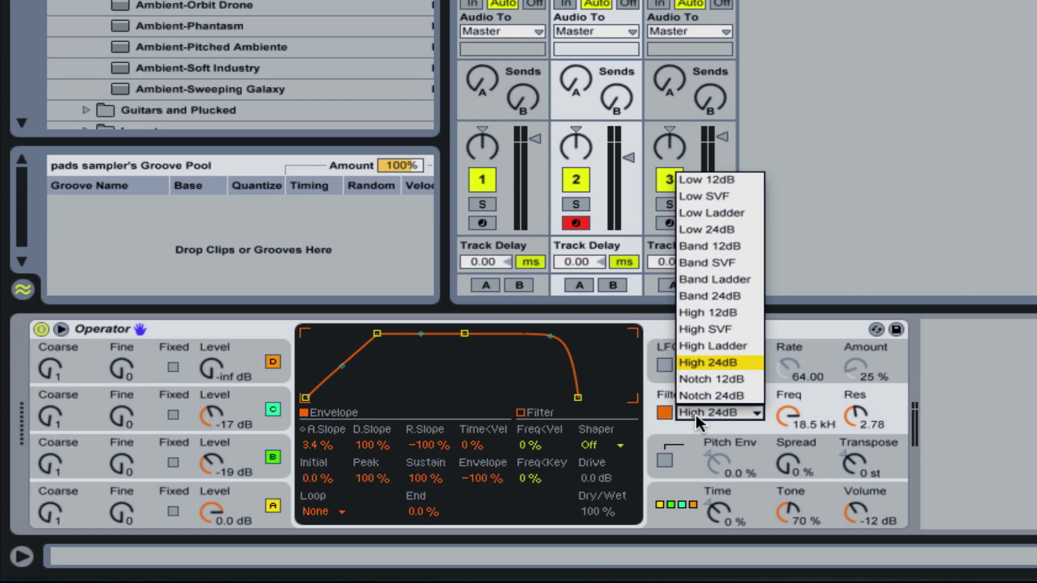
left_click(719, 180)
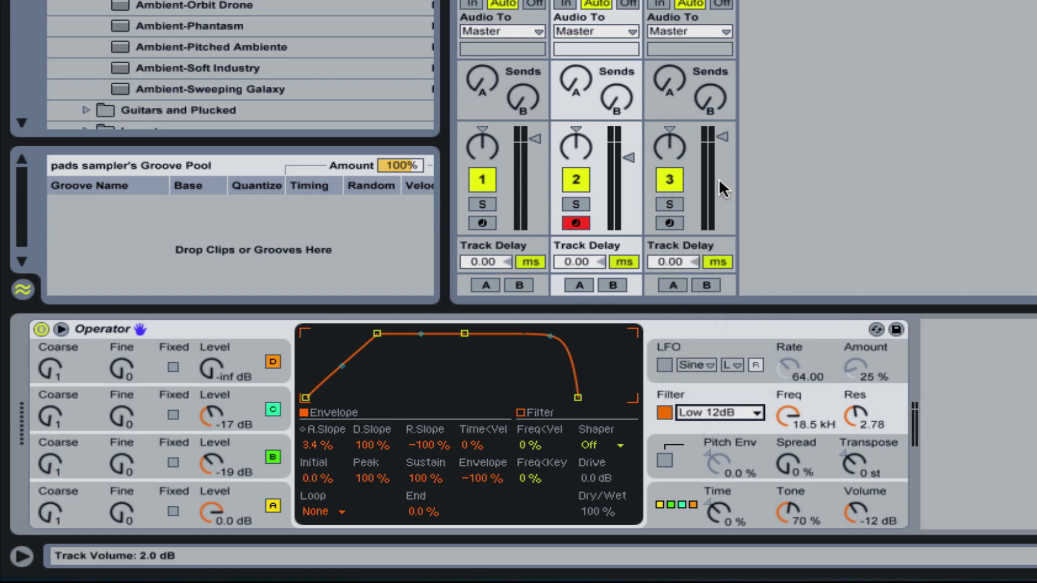
left_click_drag(786, 419, 689, 403)
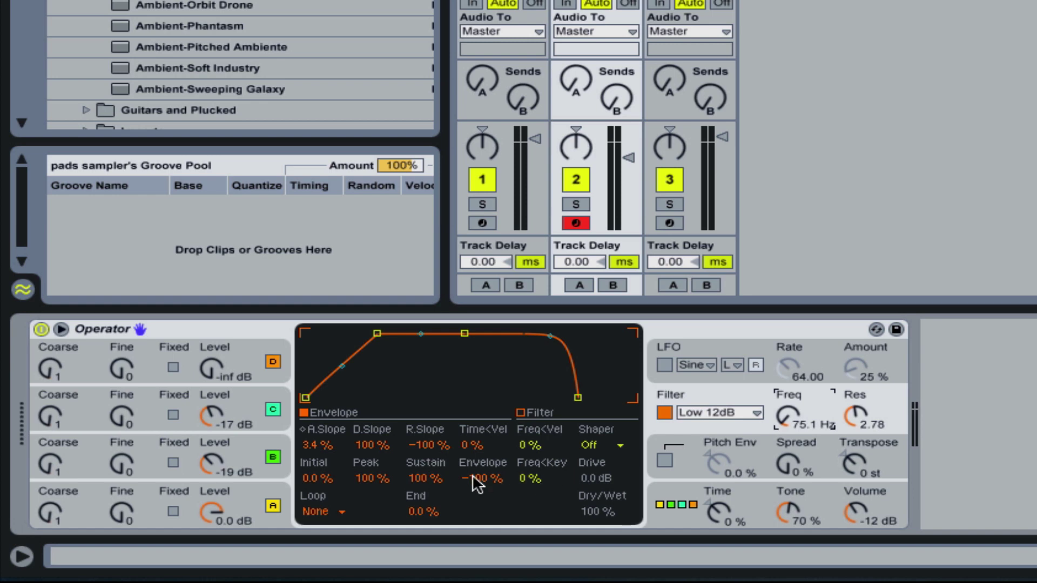
Raise the filter envelope amount to 100% and A/B the filter off and on
left_click_drag(474, 478, 474, 428)
left_click_drag(472, 476, 509, 445)
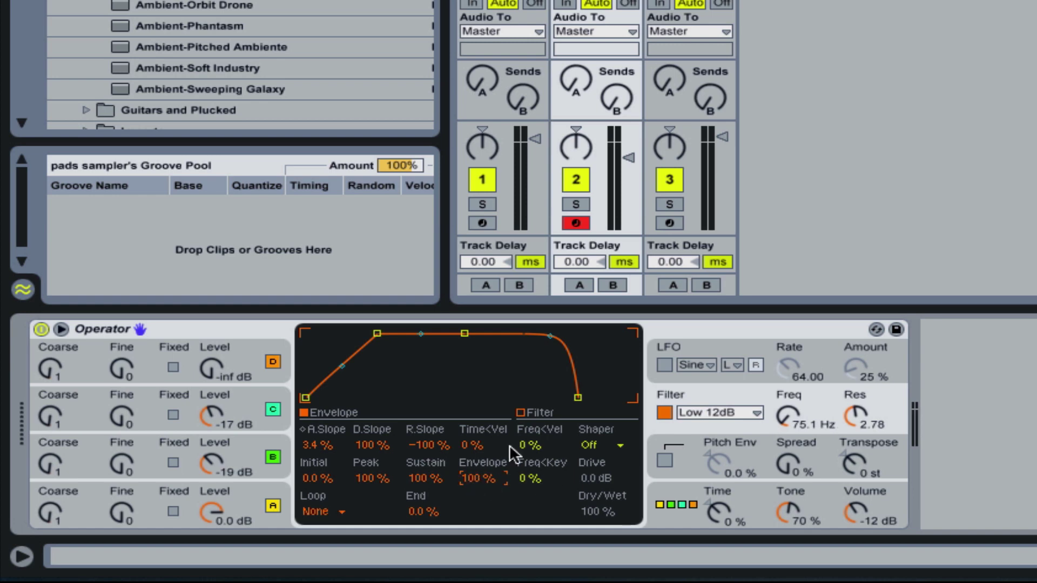
left_click(664, 412)
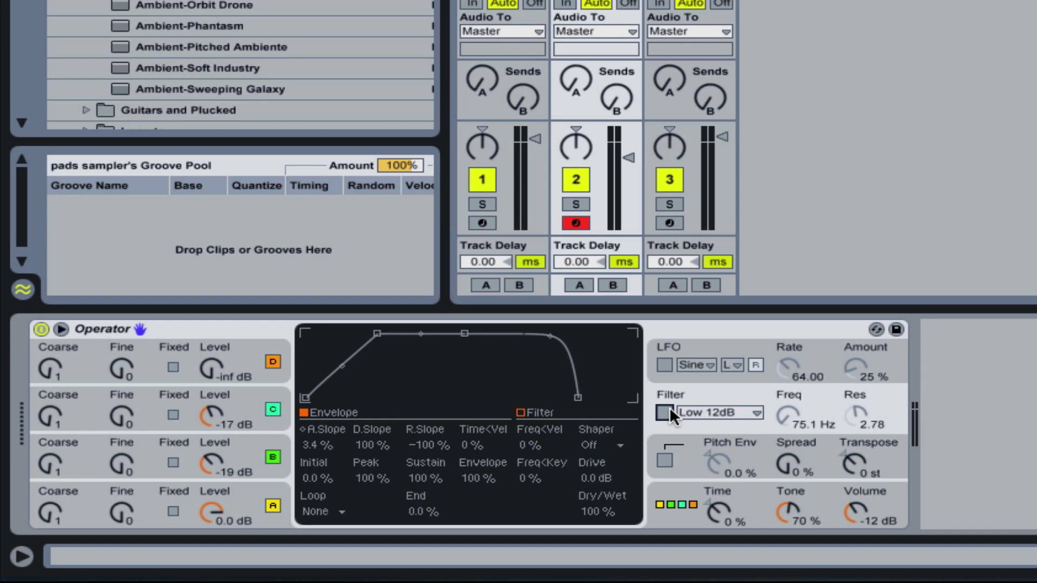
left_click(670, 410)
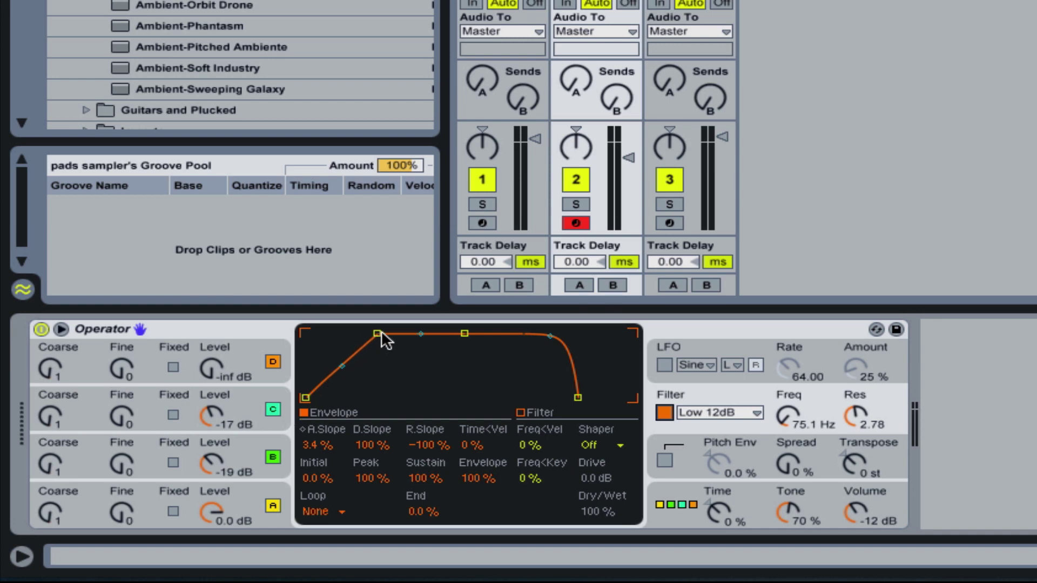
Show filter envelope times, then set a 3.30 s attack and 404 ms release ending at 5.2%
left_click(306, 400)
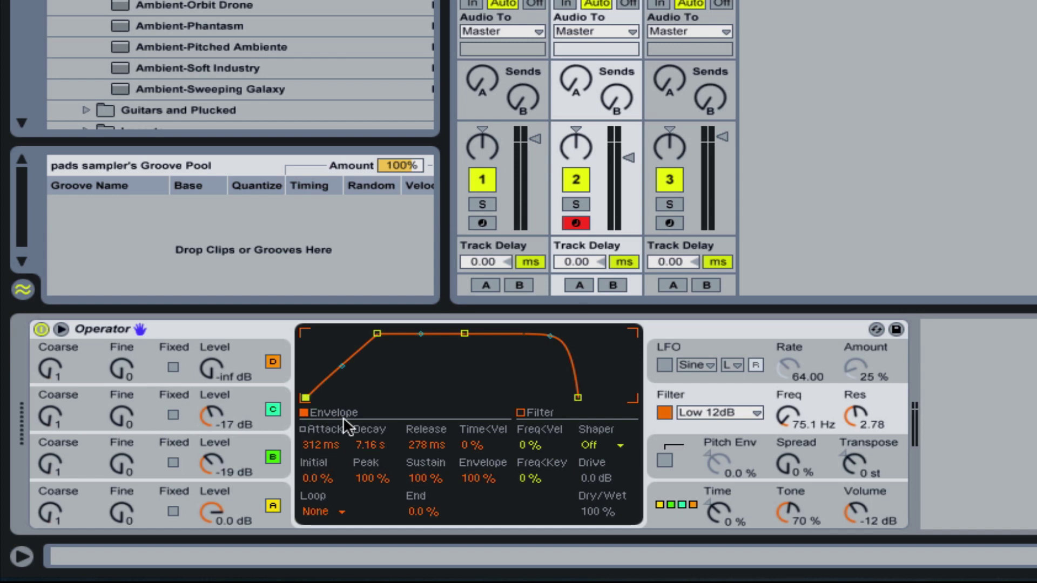
left_click_drag(377, 333, 398, 334)
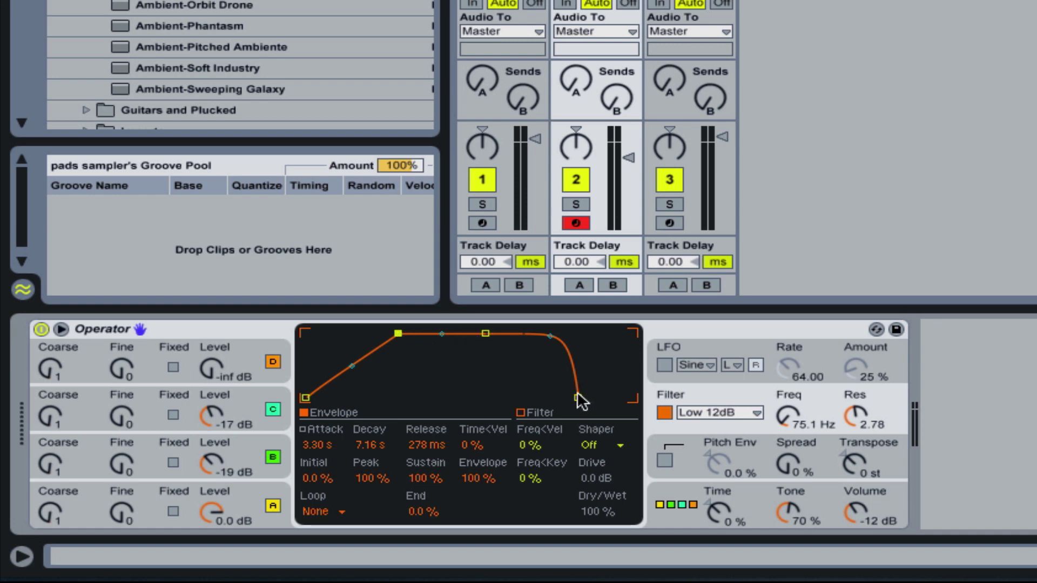
left_click_drag(578, 398, 582, 394)
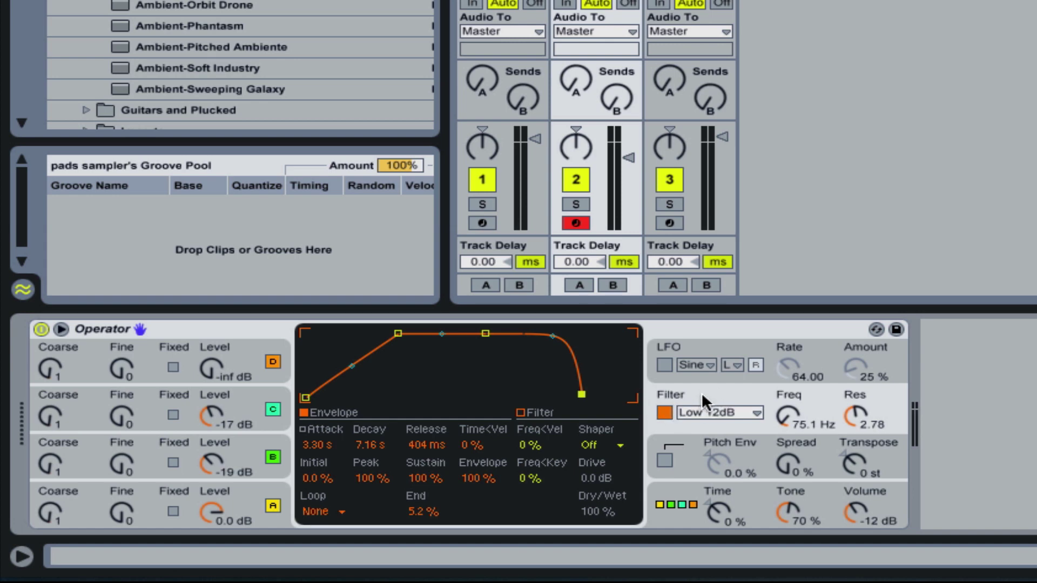
left_click(475, 477)
left_click_drag(476, 477, 476, 496)
left_click_drag(475, 486, 475, 448)
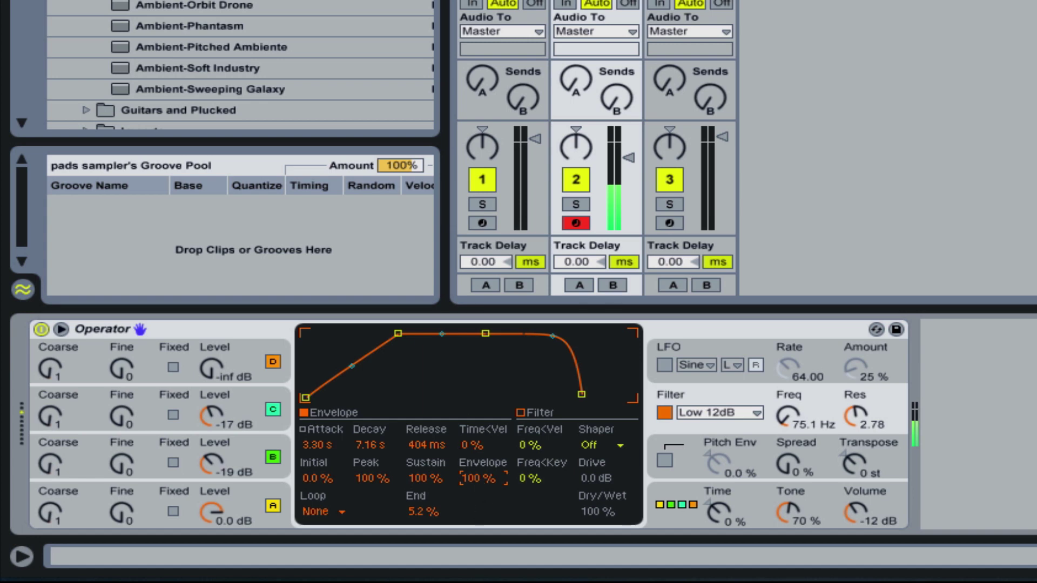
key("Down")
key("Down")
key("Down")
key("Down")
key("Down")
key("Down")
key("Down")
key("Down")
key("Down")
key("Down")
key("Down")
key("Down")
key("Down")
key("Down")
key("Down")
key("Down")
key("Down")
key("Down")
key("Down")
key("Down")
key("Down")
key("Down")
key("Down")
key("Down")
key("Down")
key("Down")
key("Down")
key("Down")
key("Down")
key("Down")
key("Down")
key("Down")
key("Down")
key("Down")
key("Down")
key("Down")
key("Down")
key("Down")
key("Down")
key("Down")
key("Down")
key("Down")
key("Down")
key("Down")
key("Down")
key("Down")
key("Down")
key("Down")
key("Down")
key("Down")
key("Down")
key("Down")
key("Down")
key("Down")
key("Down")
key("Down")
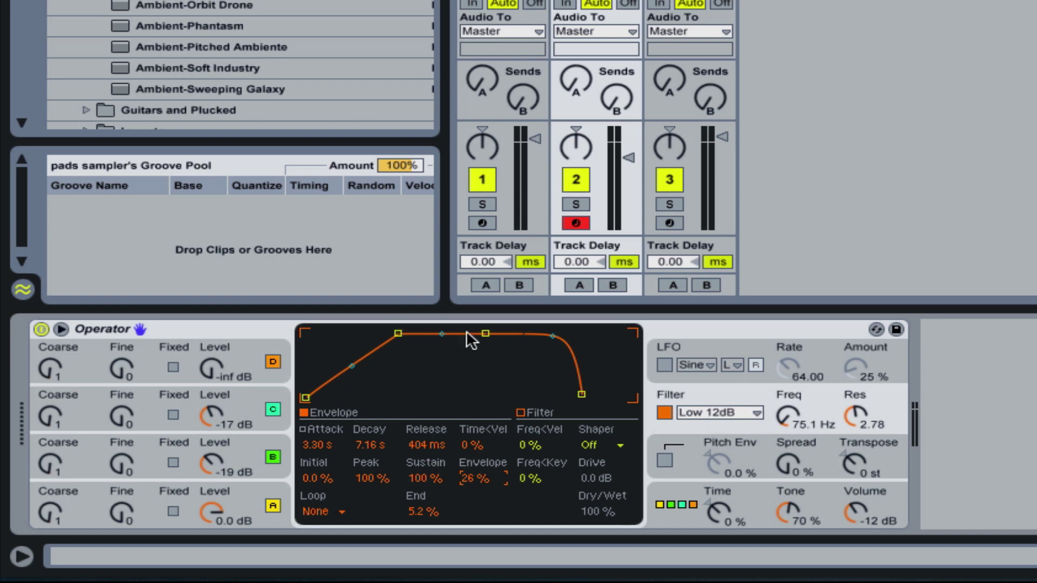
left_click_drag(475, 487, 475, 432)
Pull the filter envelope attack back down to 358 ms
left_click_drag(398, 334, 345, 334)
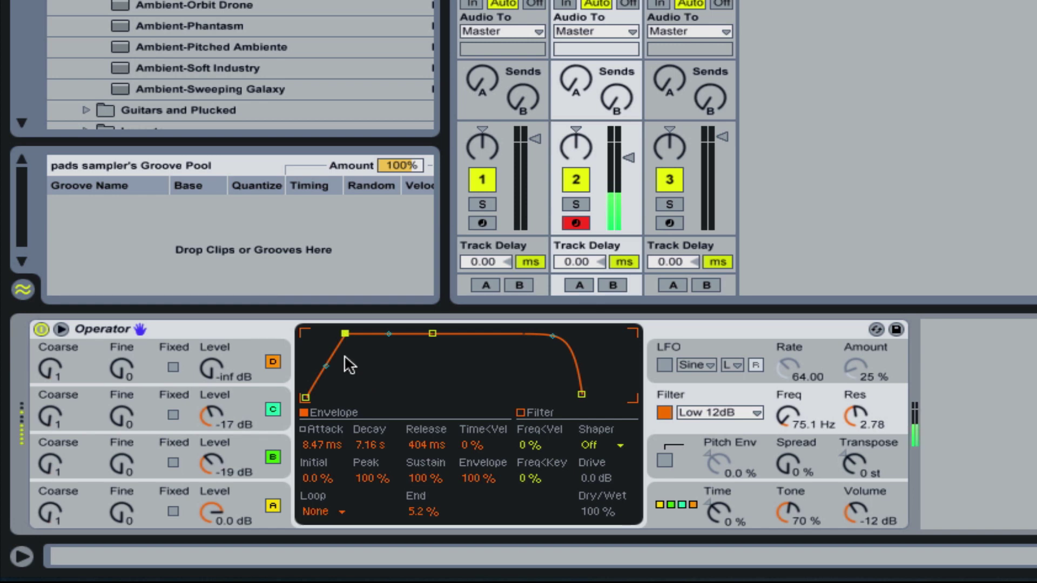
left_click_drag(345, 333, 377, 333)
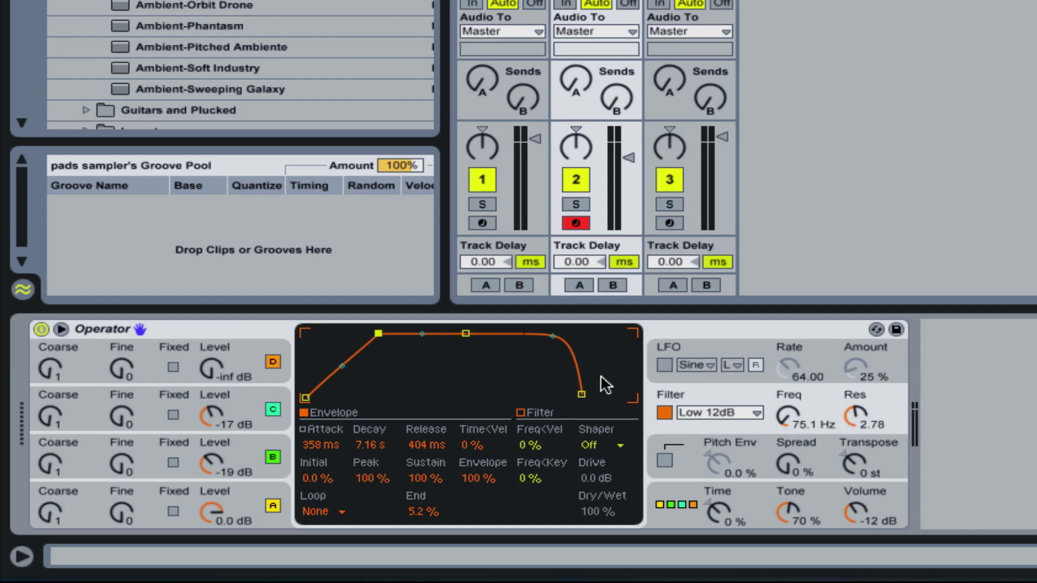
Open Operator's Filter type dropdown
left_click(750, 410)
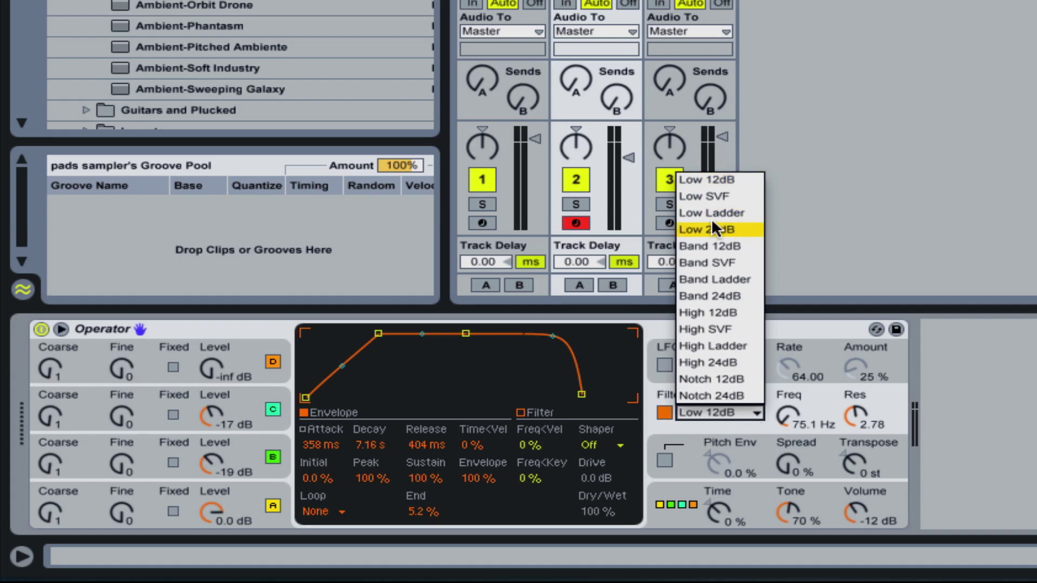
Switch the filter to High 12dB and set the filter envelope attack to 624 ms
left_click(708, 310)
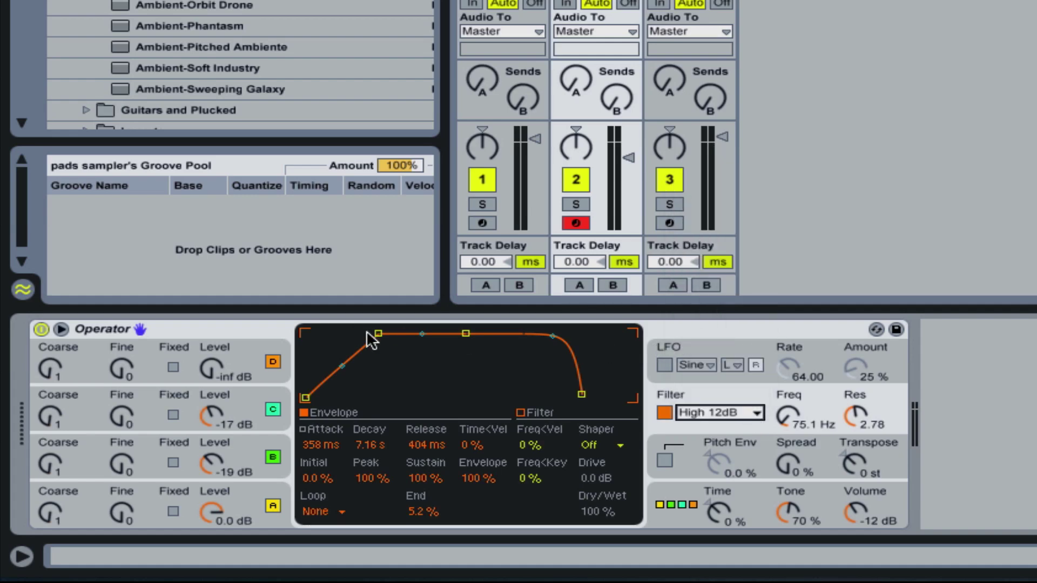
left_click_drag(377, 333, 388, 333)
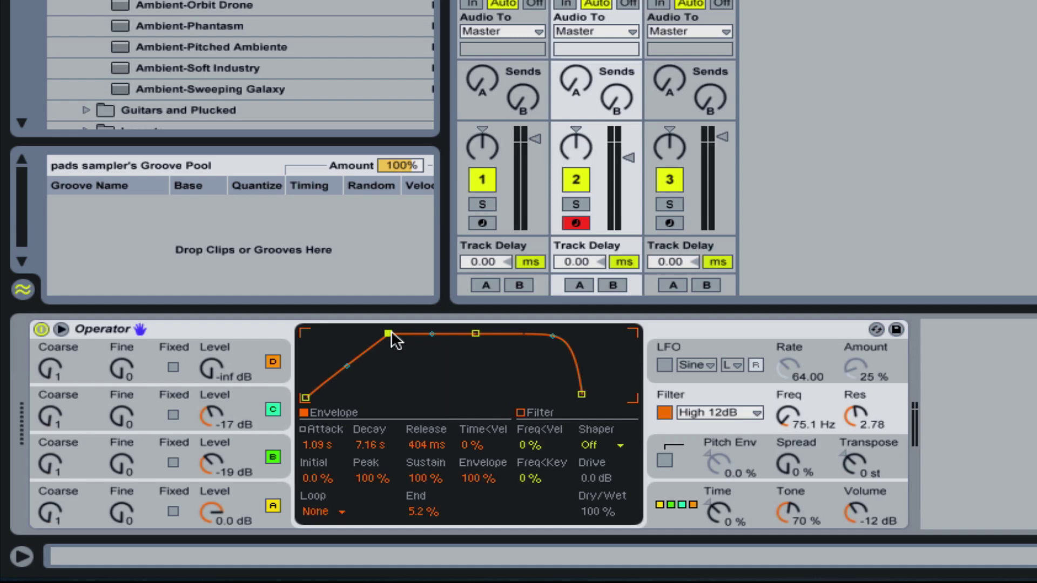
left_click_drag(391, 333, 401, 335)
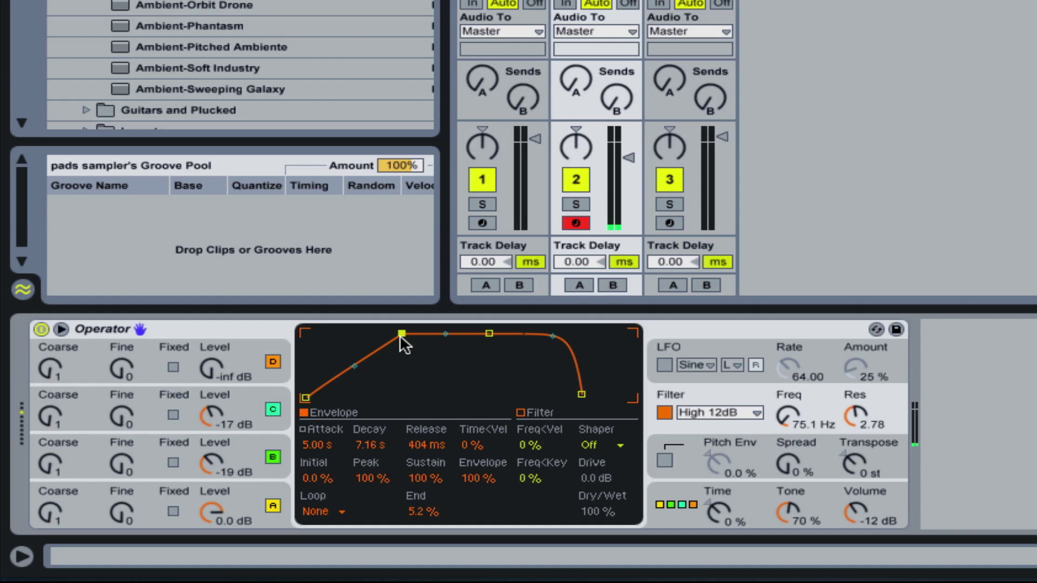
left_click_drag(400, 334, 382, 334)
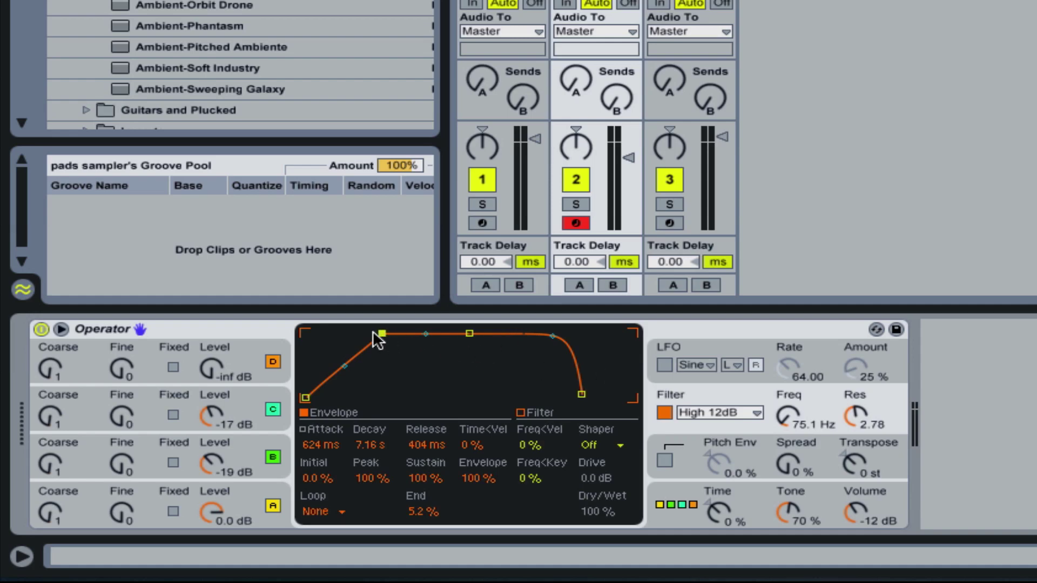
Test lowering the filter envelope amount, then return it to 100%
left_click(472, 477)
left_click_drag(484, 474, 484, 495)
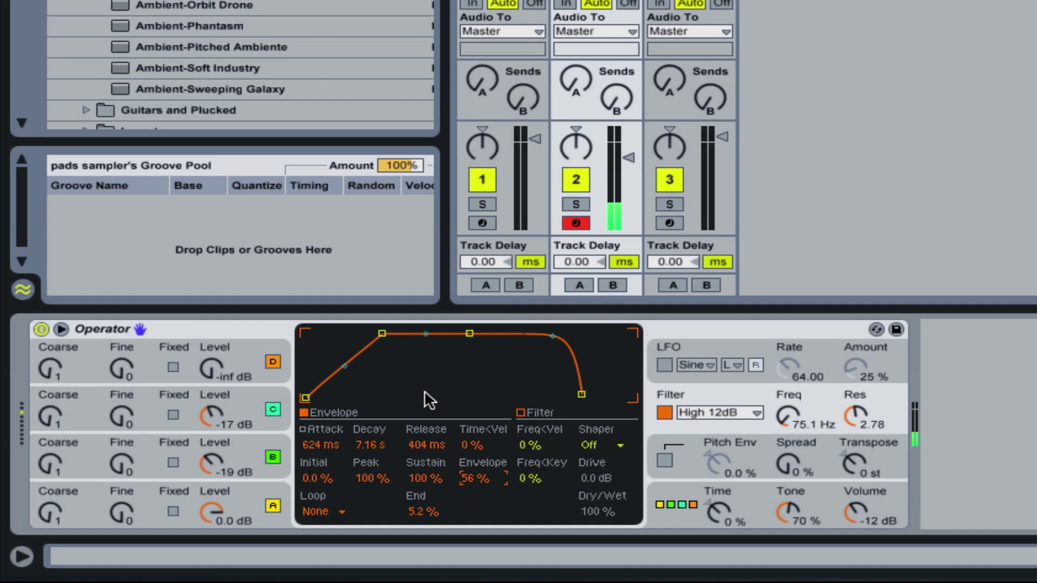
left_click_drag(473, 477, 473, 453)
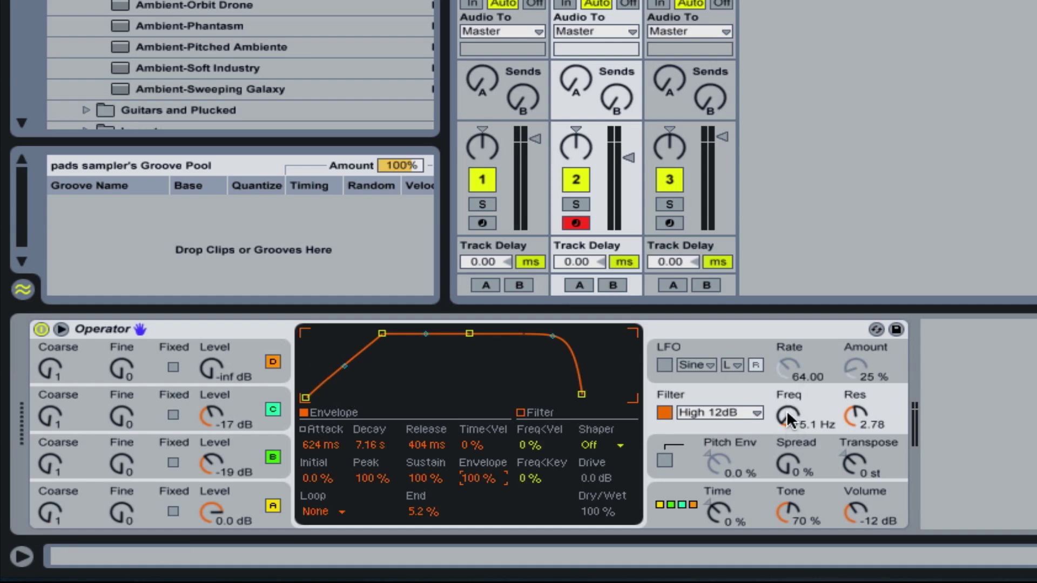
Sweep the high-pass Freq cutoff, setting it to 18.5 kHz
mouse_move(783, 411)
left_mouse_down()
mouse_move(783, 386)
mouse_move(783, 413)
left_mouse_up()
mouse_move(787, 410)
left_mouse_down()
mouse_move(788, 475)
mouse_move(789, 409)
left_mouse_up()
mouse_move(787, 416)
left_mouse_down()
mouse_move(788, 478)
mouse_move(787, 411)
left_mouse_up()
Set the filter envelope amount to −100% and the attack to 2.87 s
left_click(478, 478)
left_click_drag(475, 473, 476, 581)
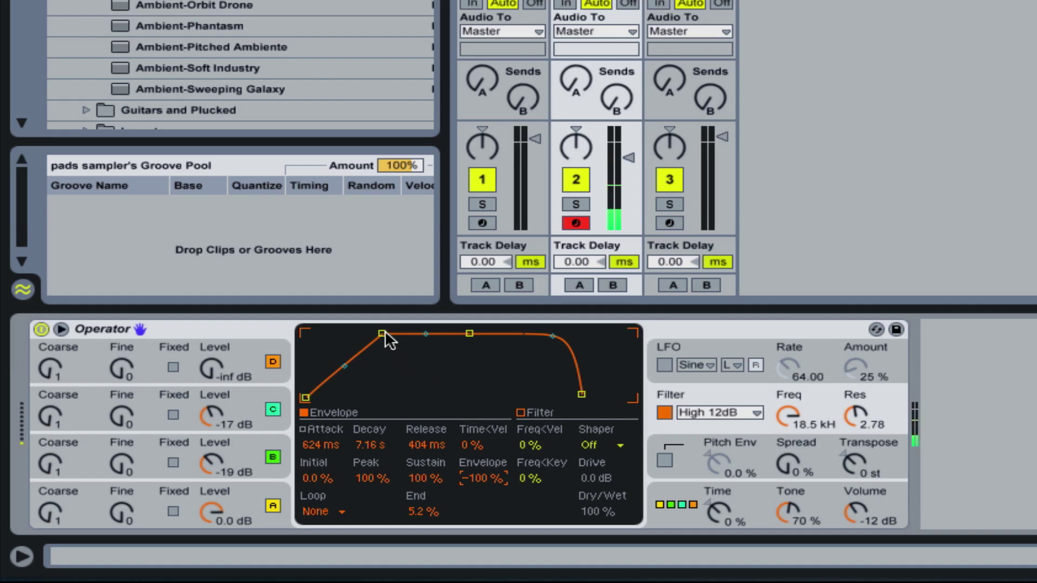
left_click_drag(385, 333, 407, 334)
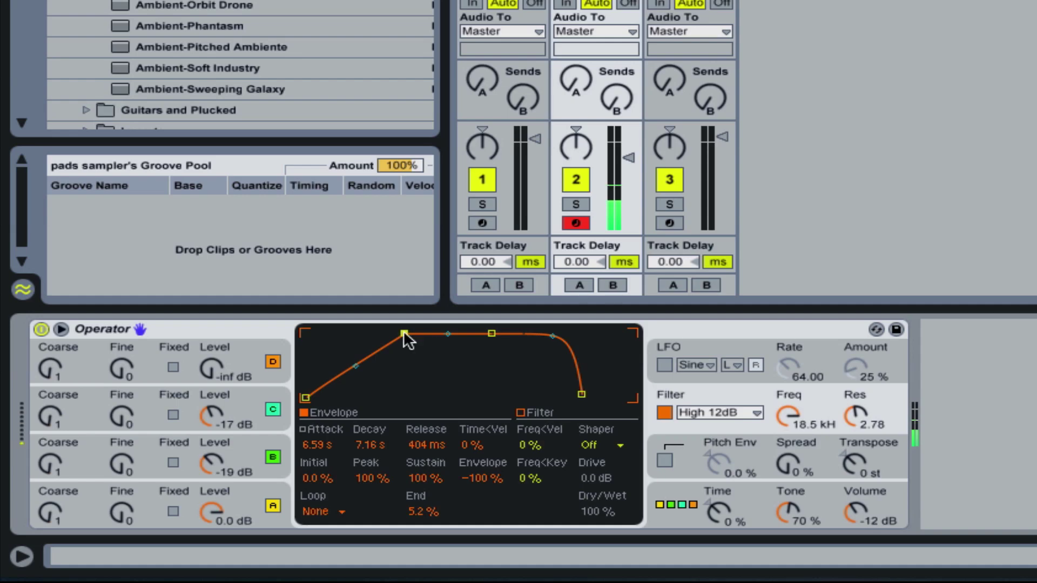
left_click_drag(404, 333, 397, 333)
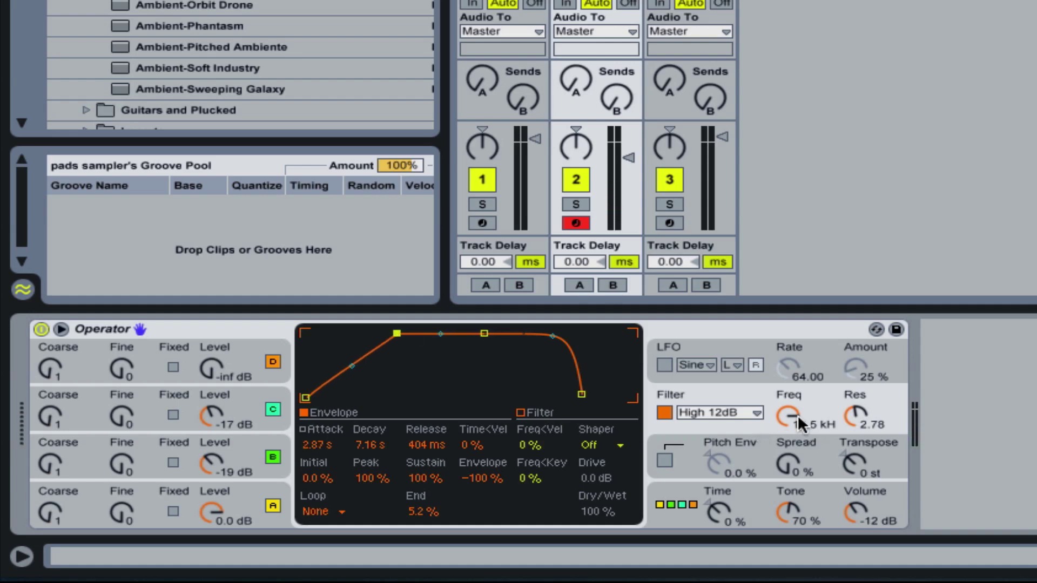
Raise Operator's filter resonance to 6.06 and drag the filter envelope attack out to 15.2 s
left_click_drag(858, 426, 858, 410)
left_click_drag(397, 333, 398, 333)
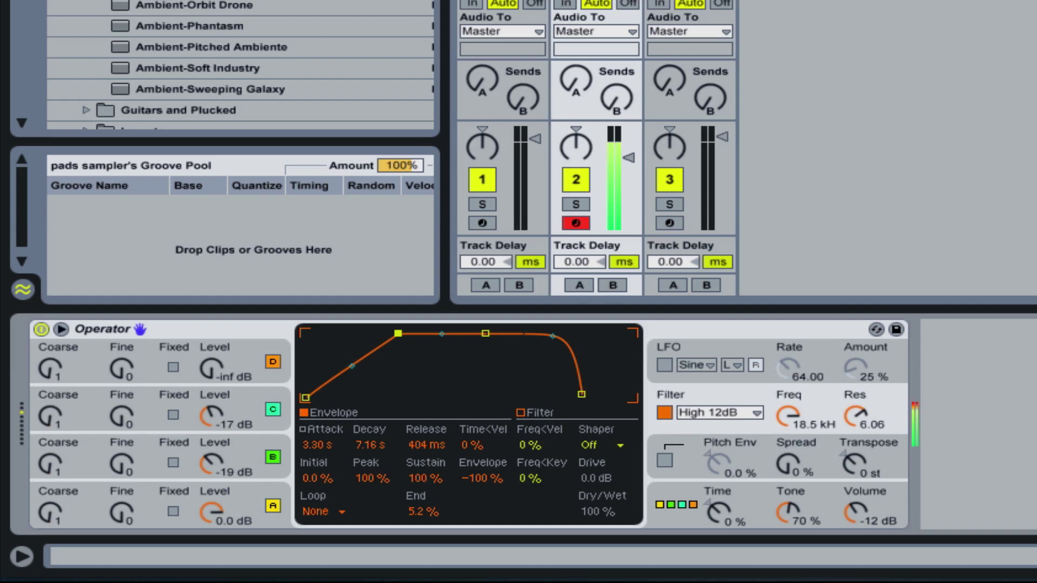
left_click_drag(398, 333, 411, 333)
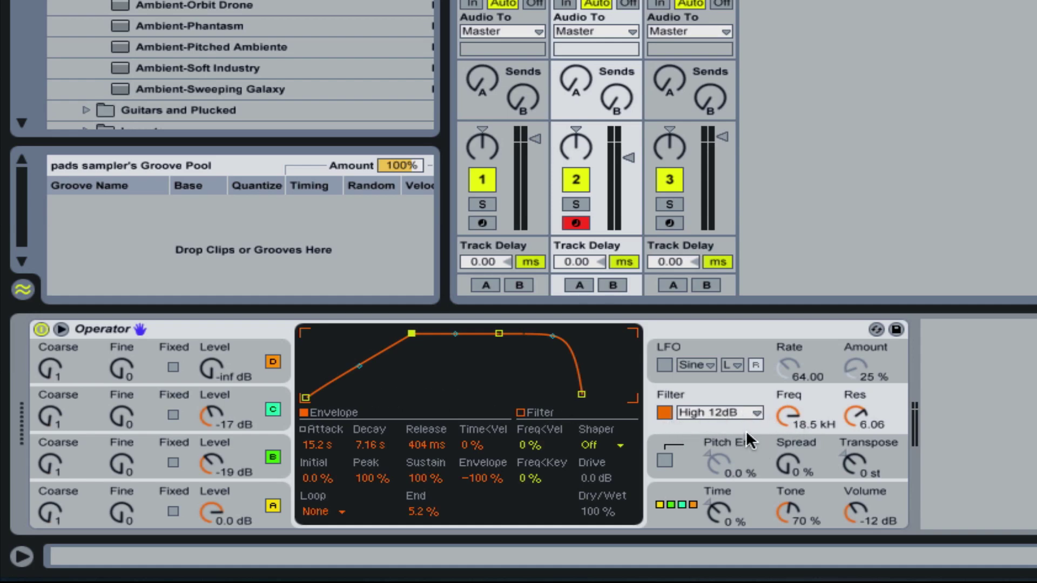
Switch Operator's filter type from High 12dB to Low 12dB
left_click(755, 413)
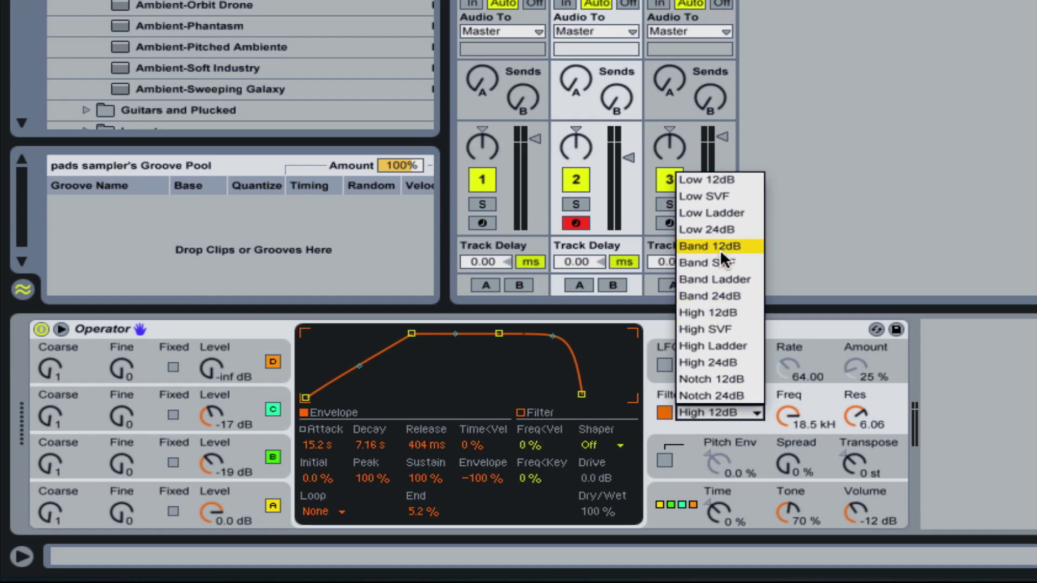
left_click(715, 180)
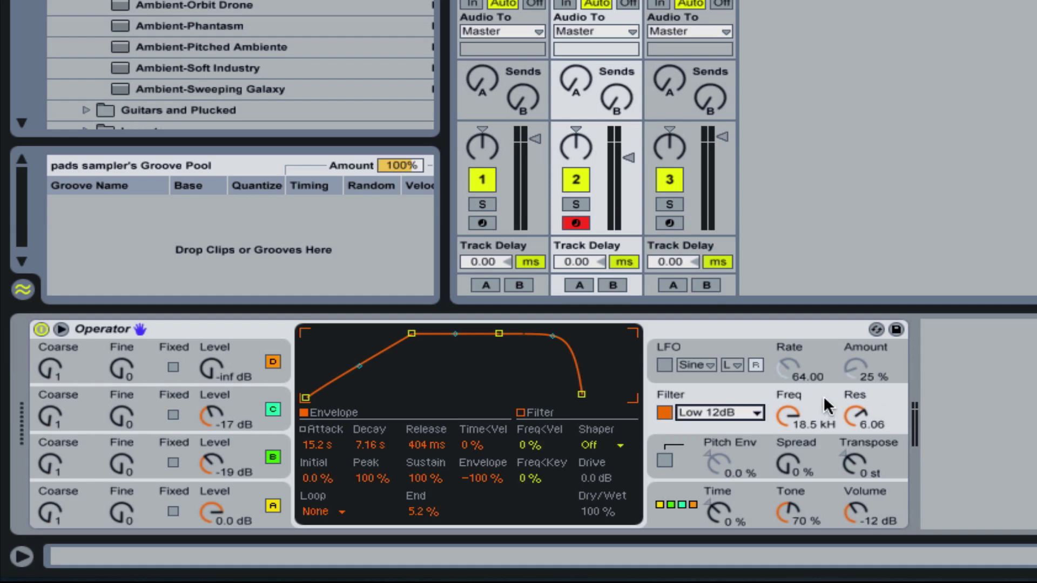
Reshape Operator's filter envelope: attack 2.17 s, sustain 24 %, decay 1.60 s
left_click_drag(499, 333, 478, 334)
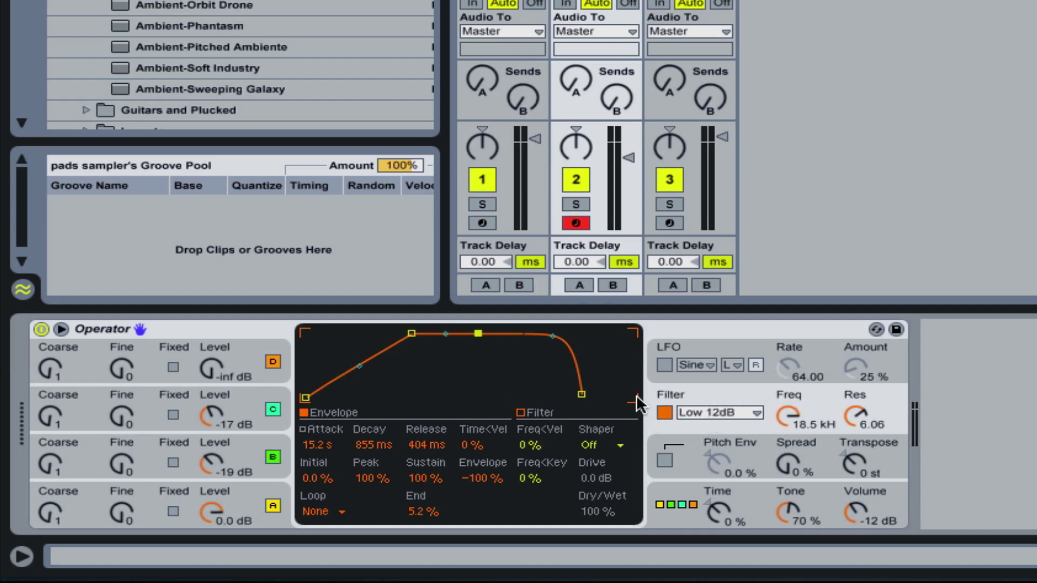
left_click_drag(478, 333, 468, 383)
left_click_drag(409, 334, 395, 333)
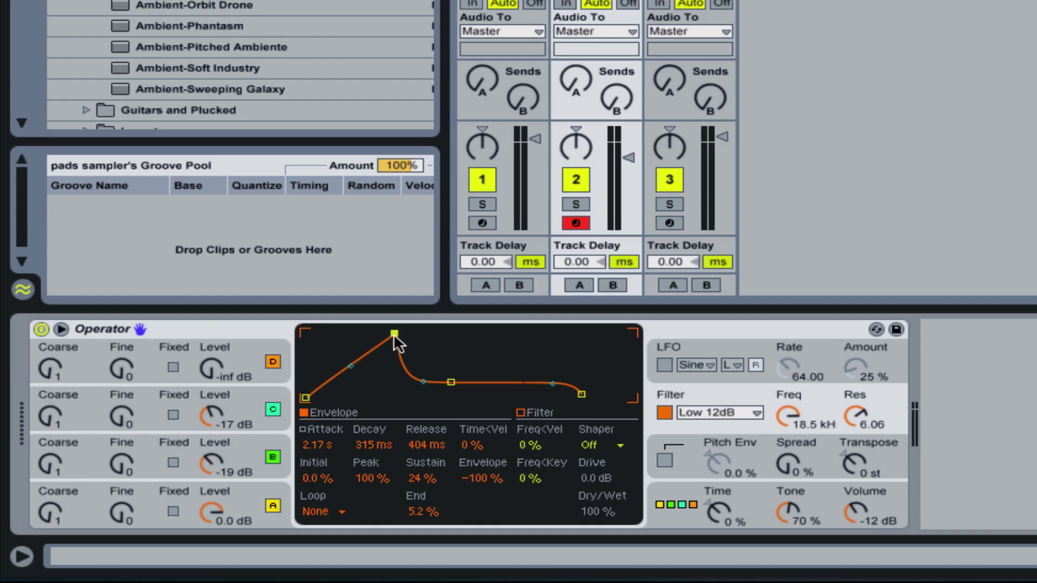
mouse_move(451, 383)
left_mouse_down()
mouse_move(467, 378)
mouse_move(469, 397)
mouse_move(469, 365)
mouse_move(465, 398)
left_mouse_up()
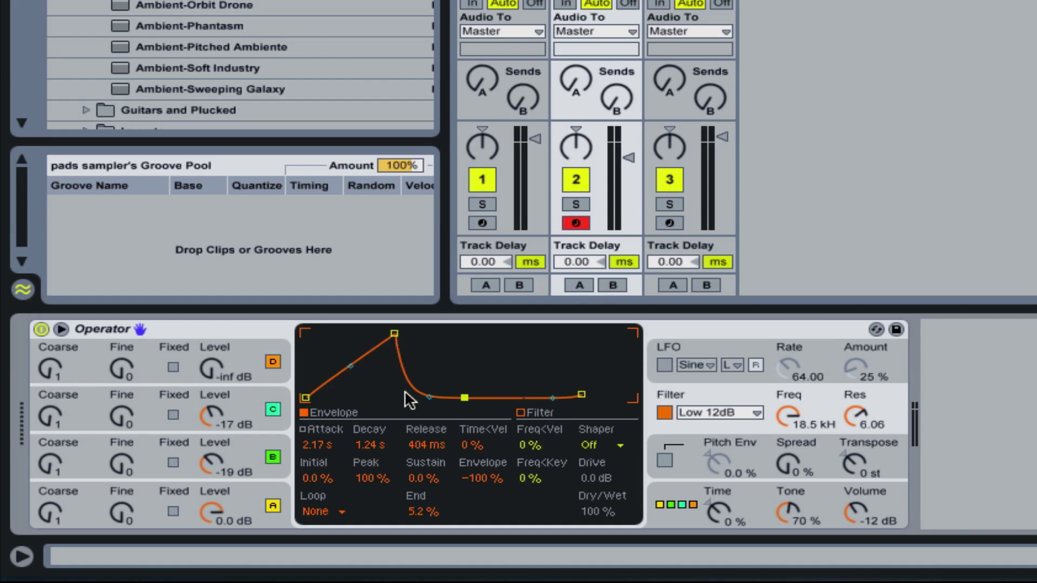
Audition a note, then lengthen the decay to 11.8 s and restore sustain to 100 %
key("a")
left_click_drag(464, 398, 484, 397)
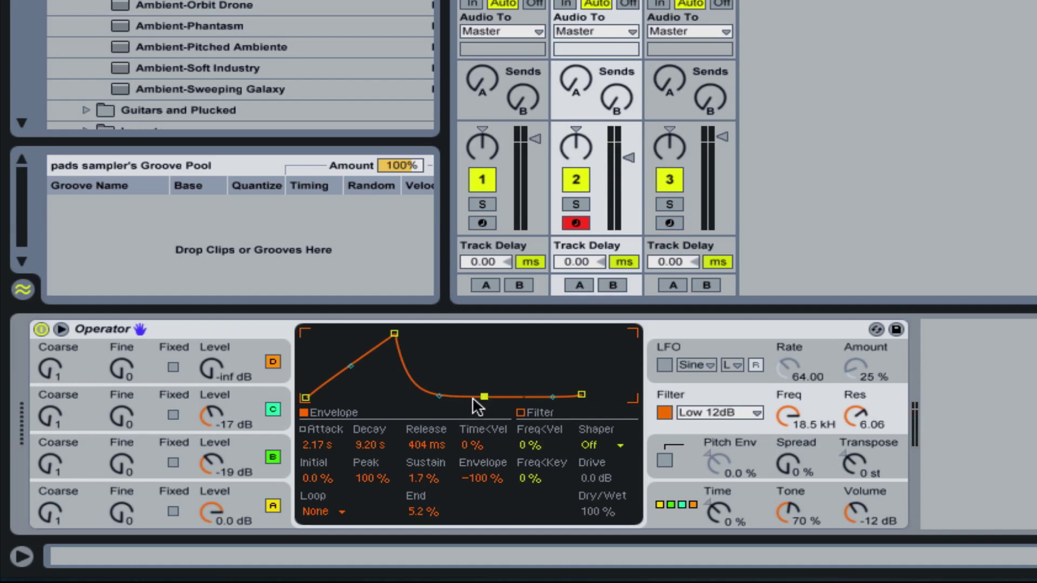
left_click_drag(489, 396, 487, 334)
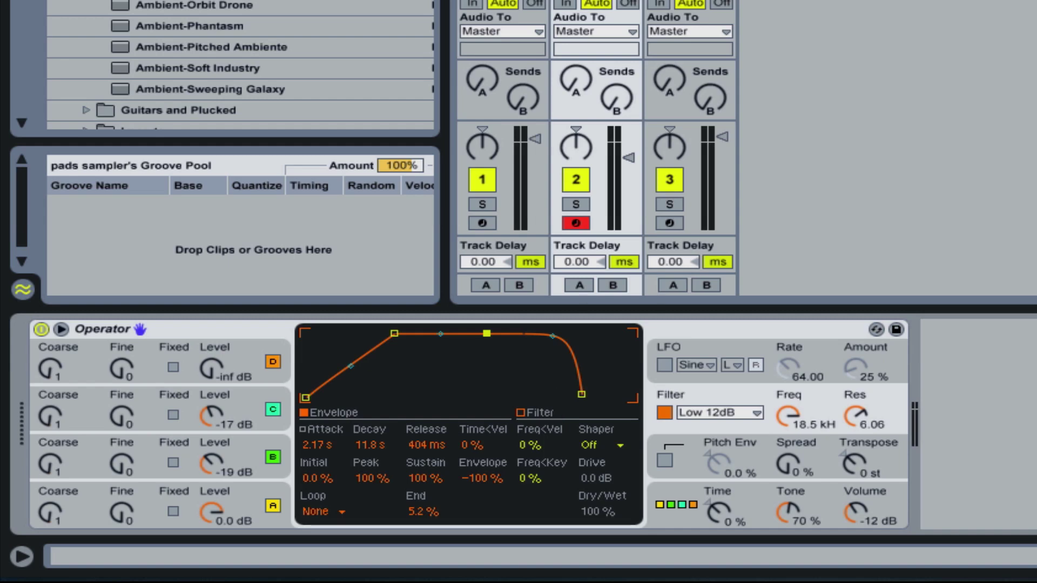
Arm track 3's Ambient-Dark One Sampler, enable F.Env, and set Amount to 72 after trying -72
left_click(660, 43)
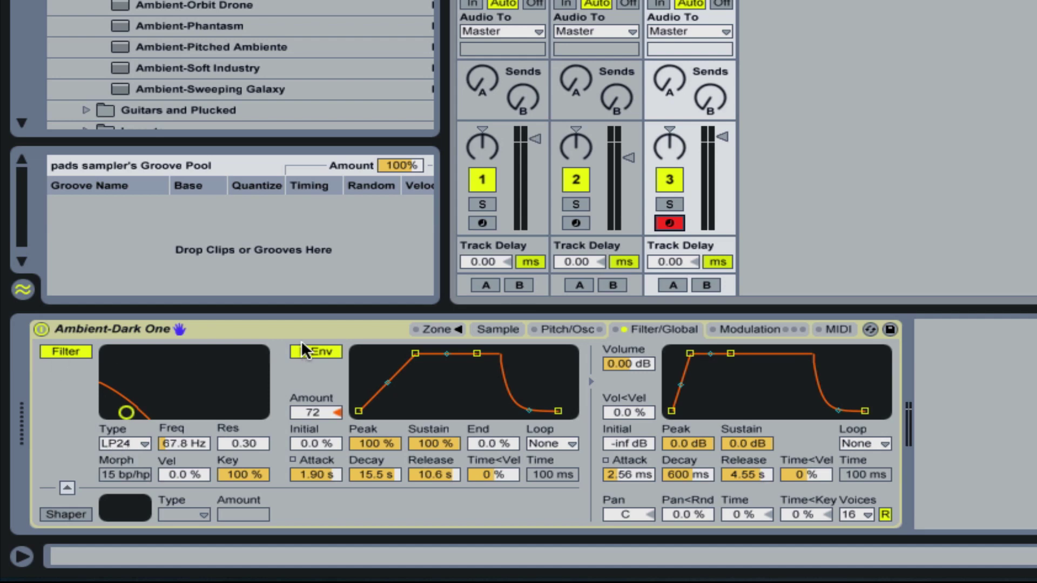
left_click(317, 352)
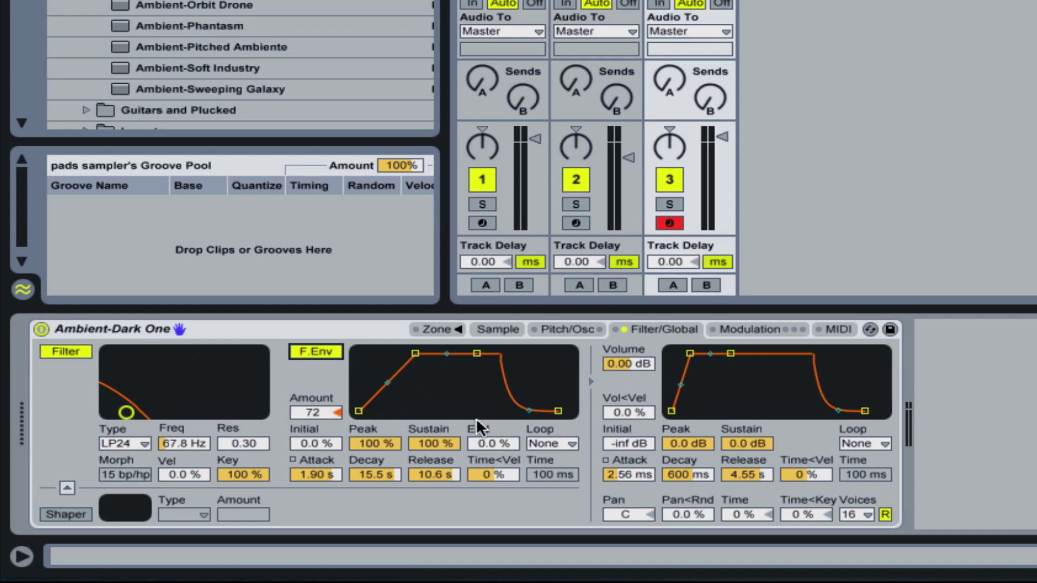
left_click(311, 413)
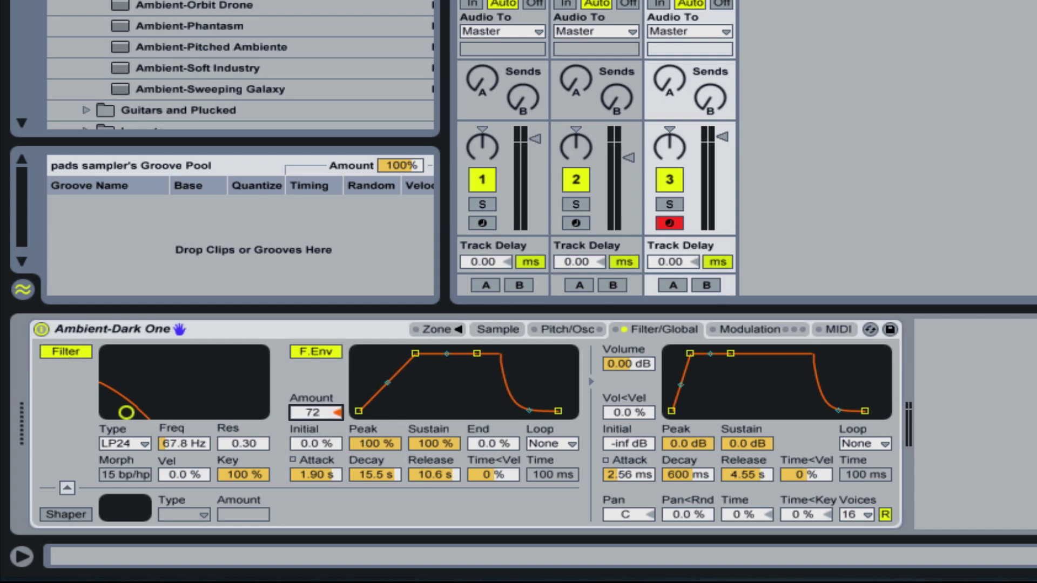
type("-72")
key("Return")
type("72")
key("Return")
Set the Sampler filter envelope attack briefly to 2.35 s, then down to 650 ms
left_click_drag(415, 353, 417, 354)
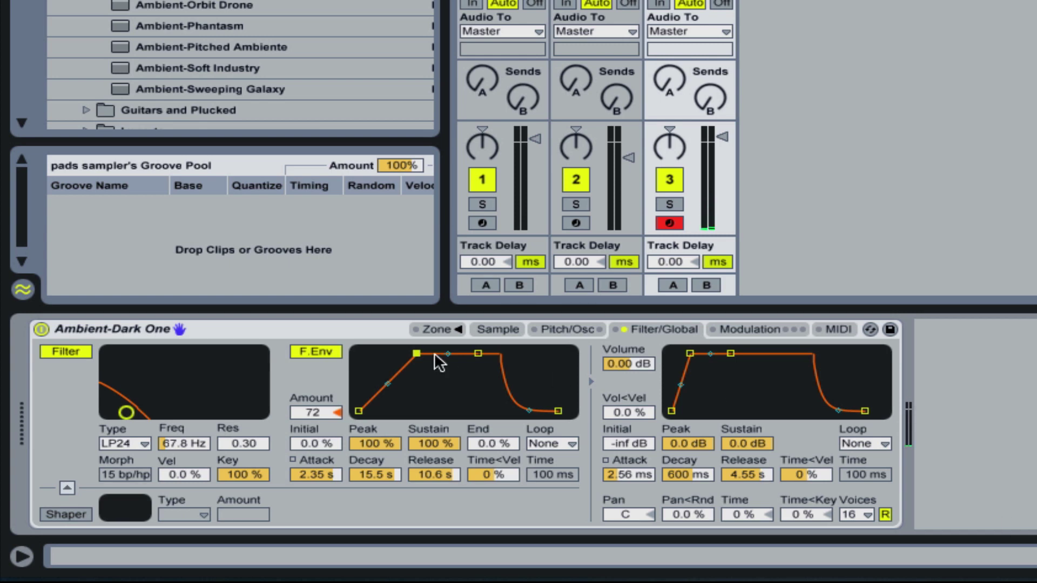
mouse_move(417, 353)
left_mouse_down()
mouse_move(396, 354)
mouse_move(409, 354)
left_mouse_up()
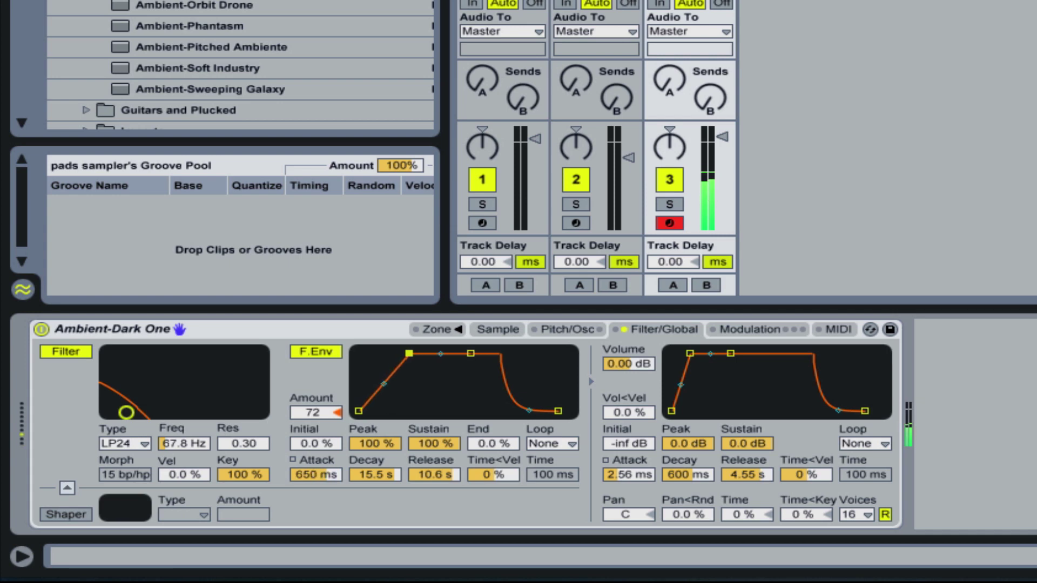